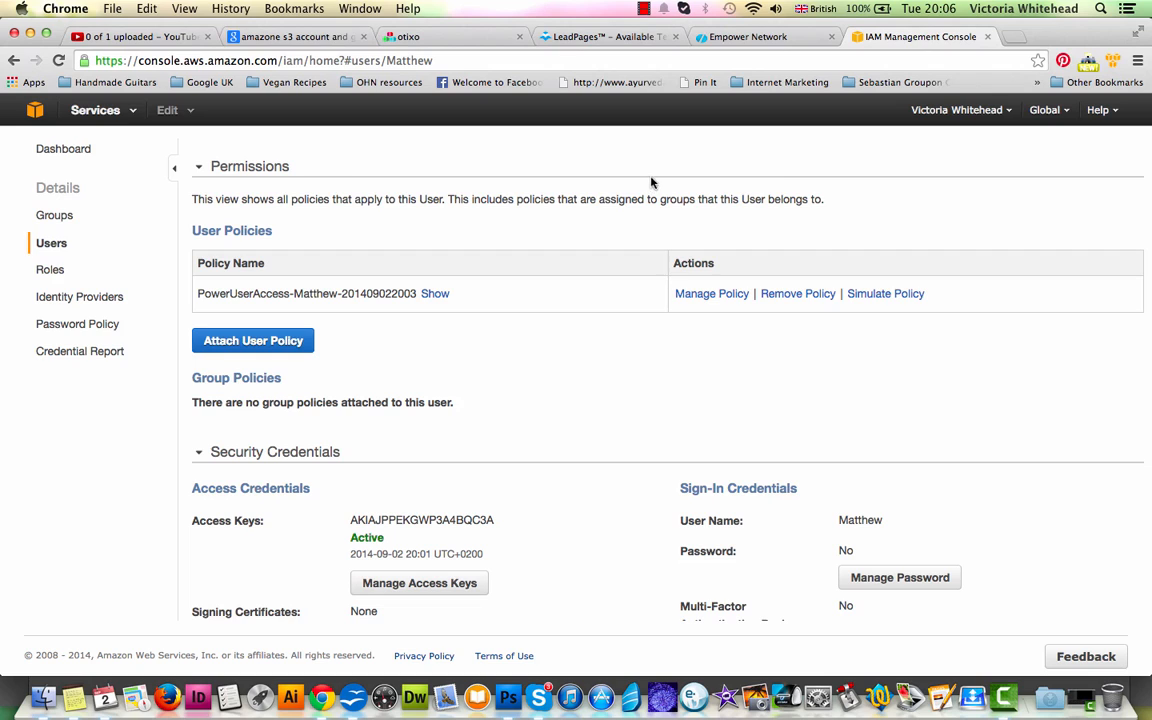
- Switch to Otixo and review the connected Dropbox, Facebook, Amazon S3 and Google Drive services
{"action": "left_click", "coordinate": [435, 36]}
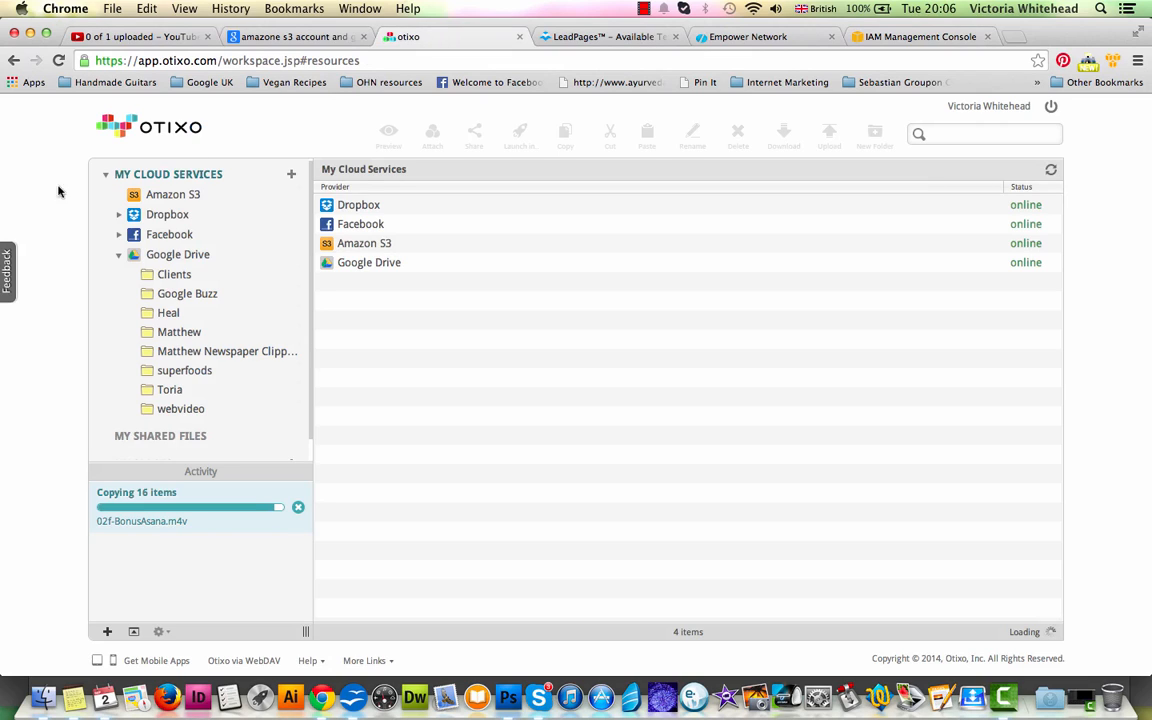
{"action": "left_click", "coordinate": [404, 263]}
{"action": "left_click", "coordinate": [352, 204]}
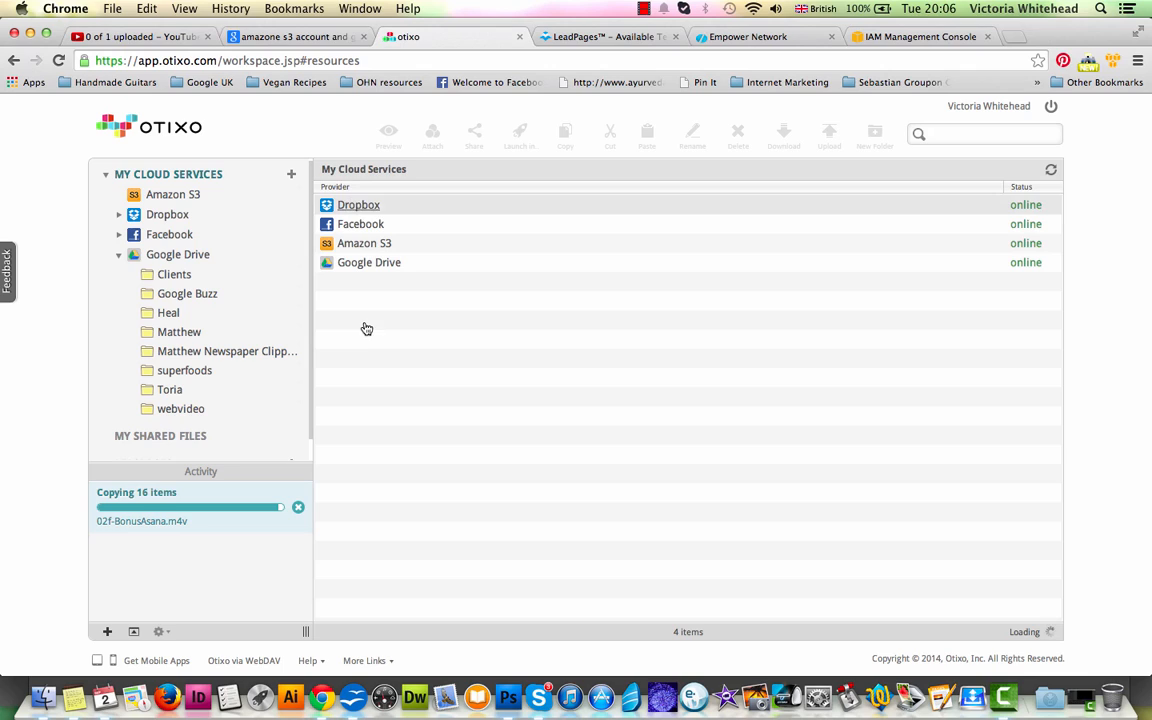
{"action": "left_click", "coordinate": [357, 225]}
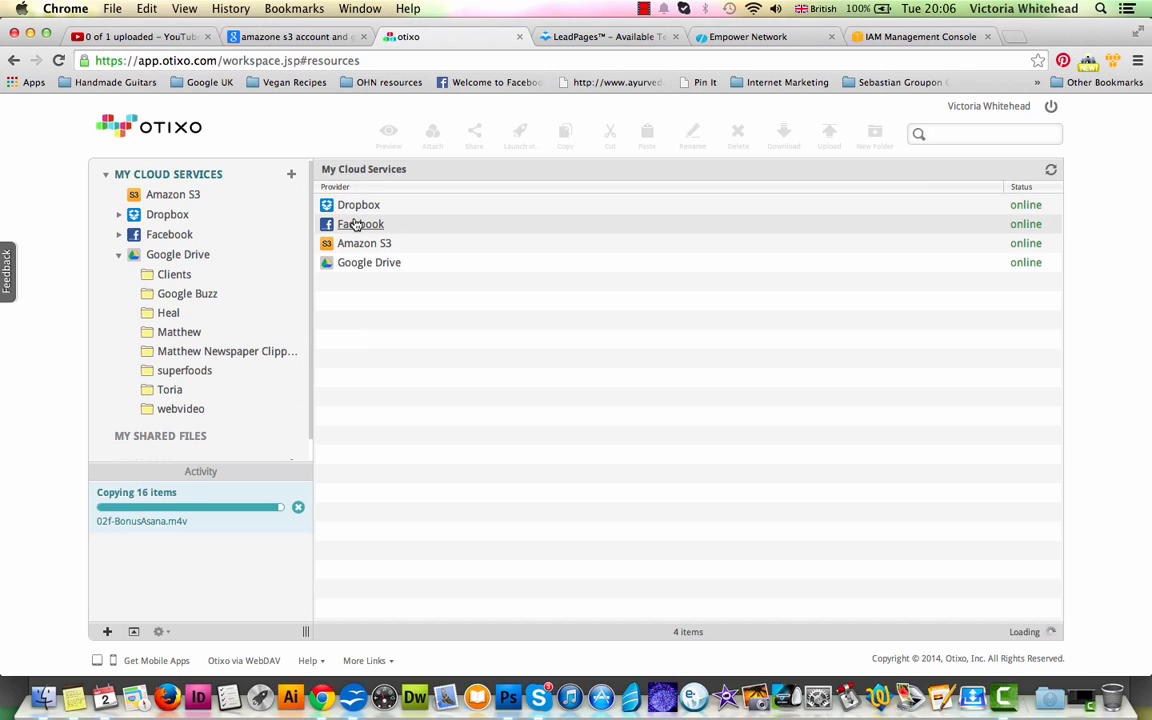
{"action": "left_click", "coordinate": [372, 246]}
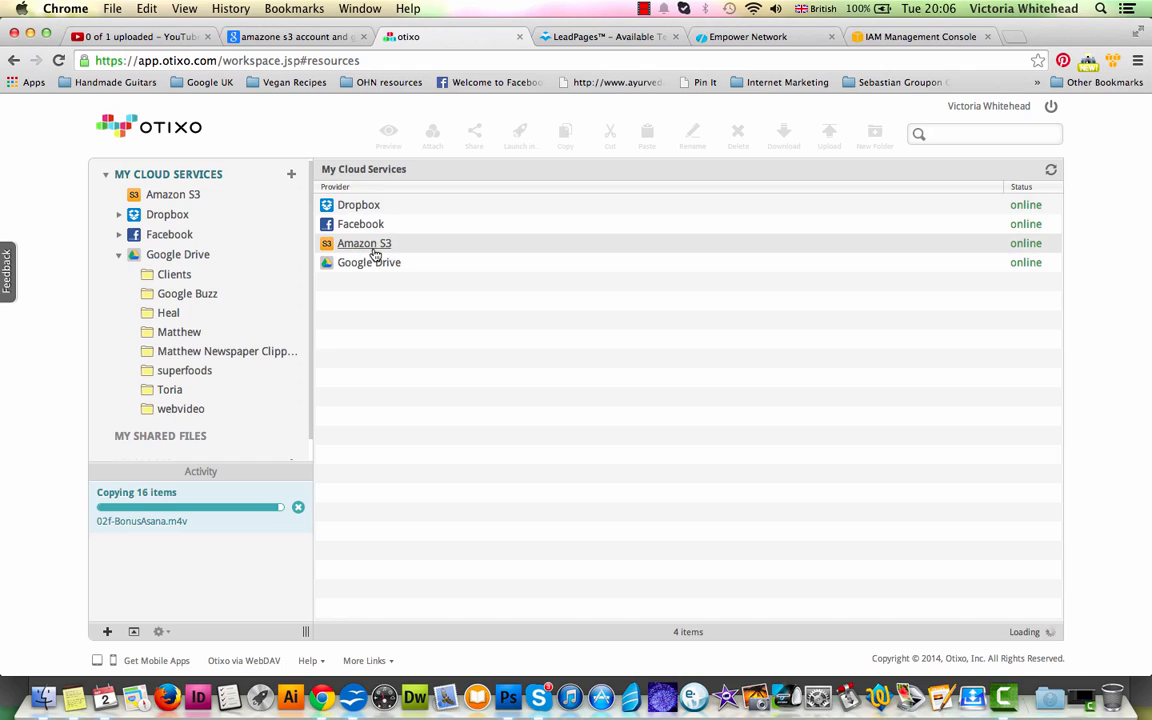
{"action": "left_click", "coordinate": [380, 204]}
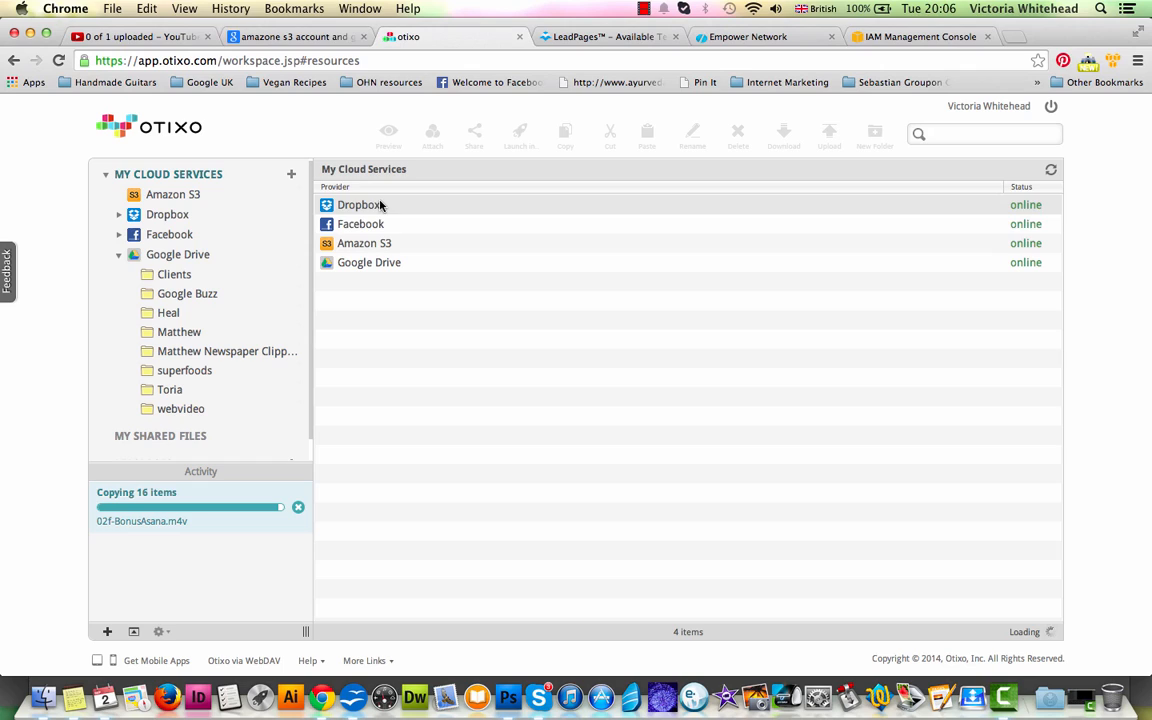
{"action": "left_click", "coordinate": [368, 262]}
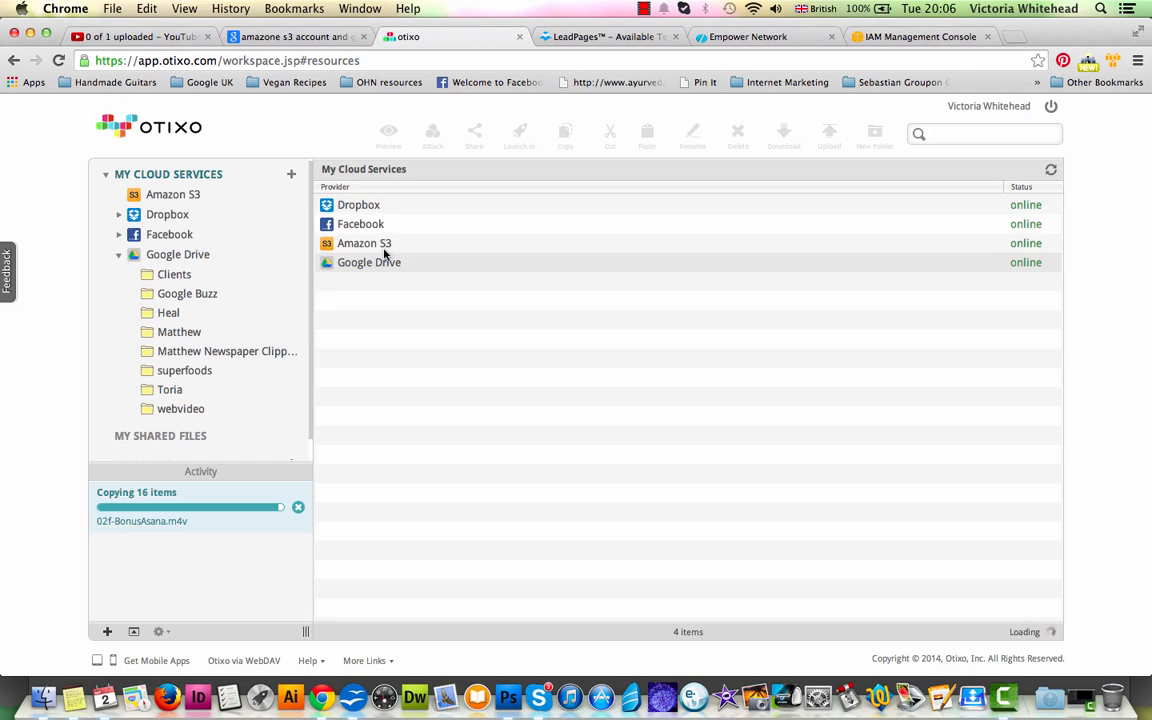
{"action": "left_click", "coordinate": [384, 250]}
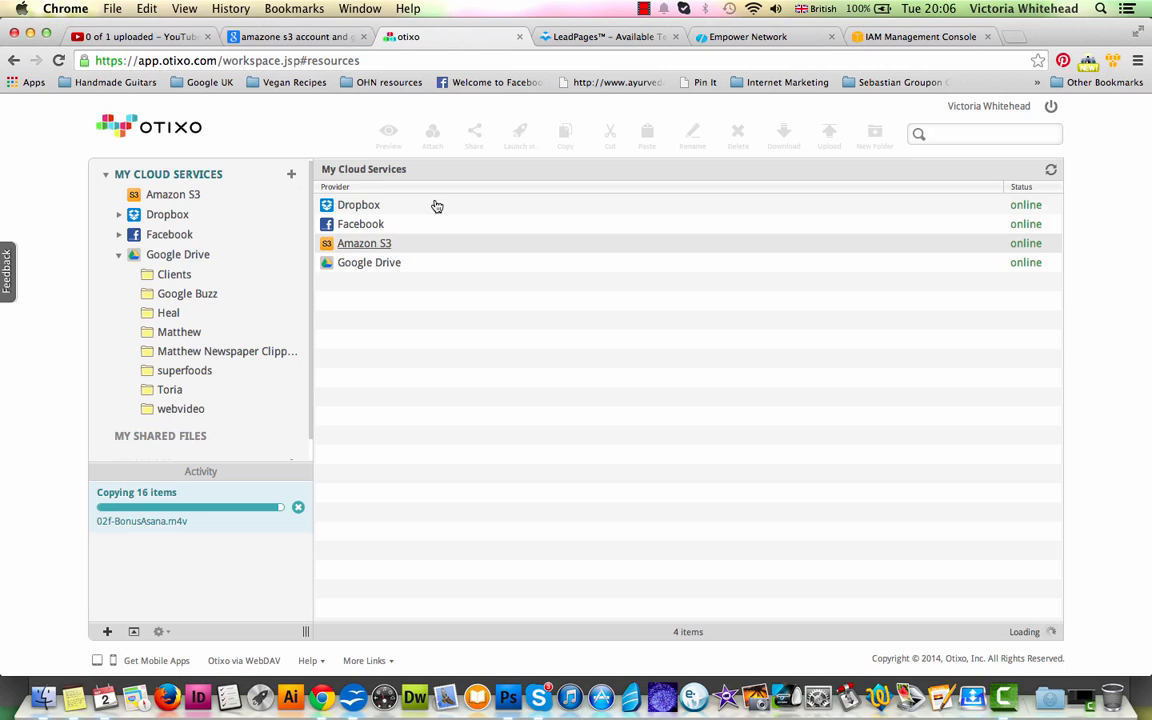
- Return to the AWS console and open the IAM overview page from the existing user's details
{"action": "left_click", "coordinate": [890, 38]}
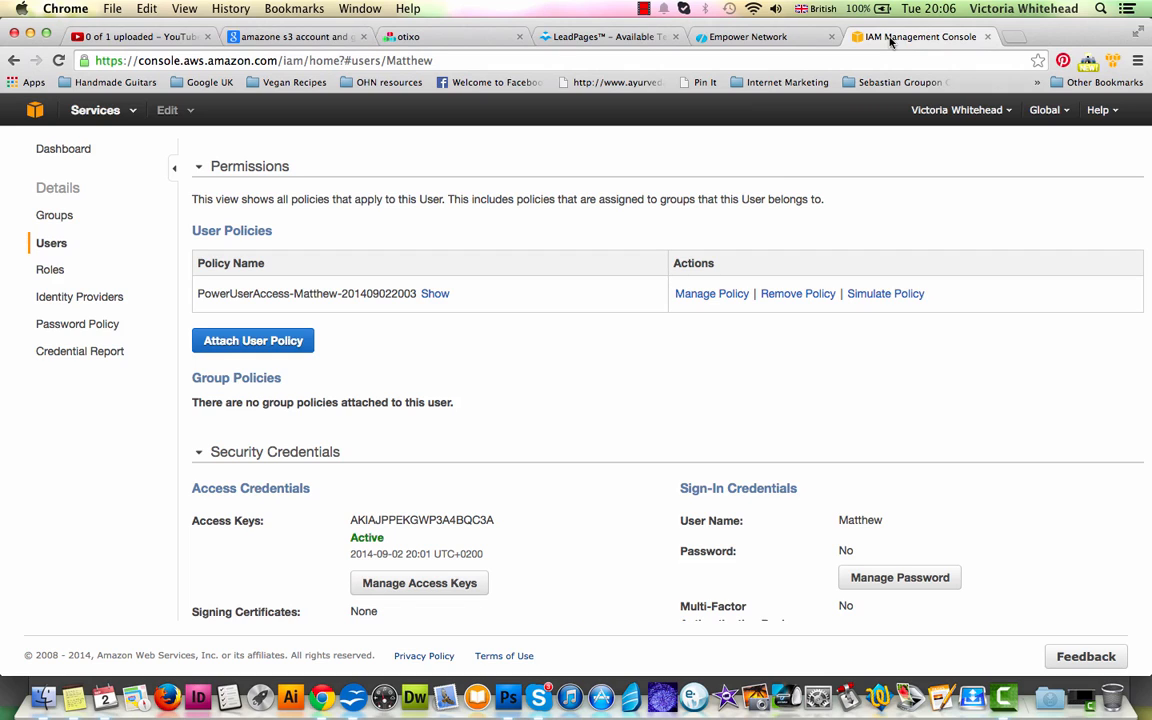
{"action": "left_click", "coordinate": [413, 38]}
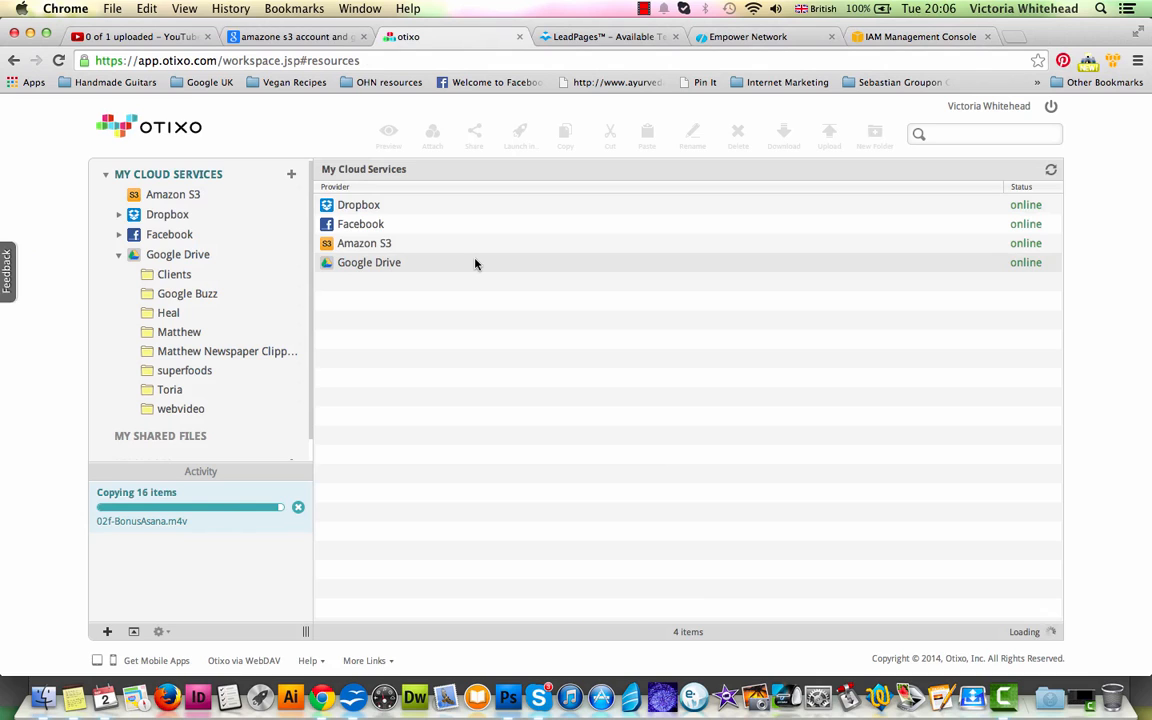
{"action": "left_click", "coordinate": [912, 38]}
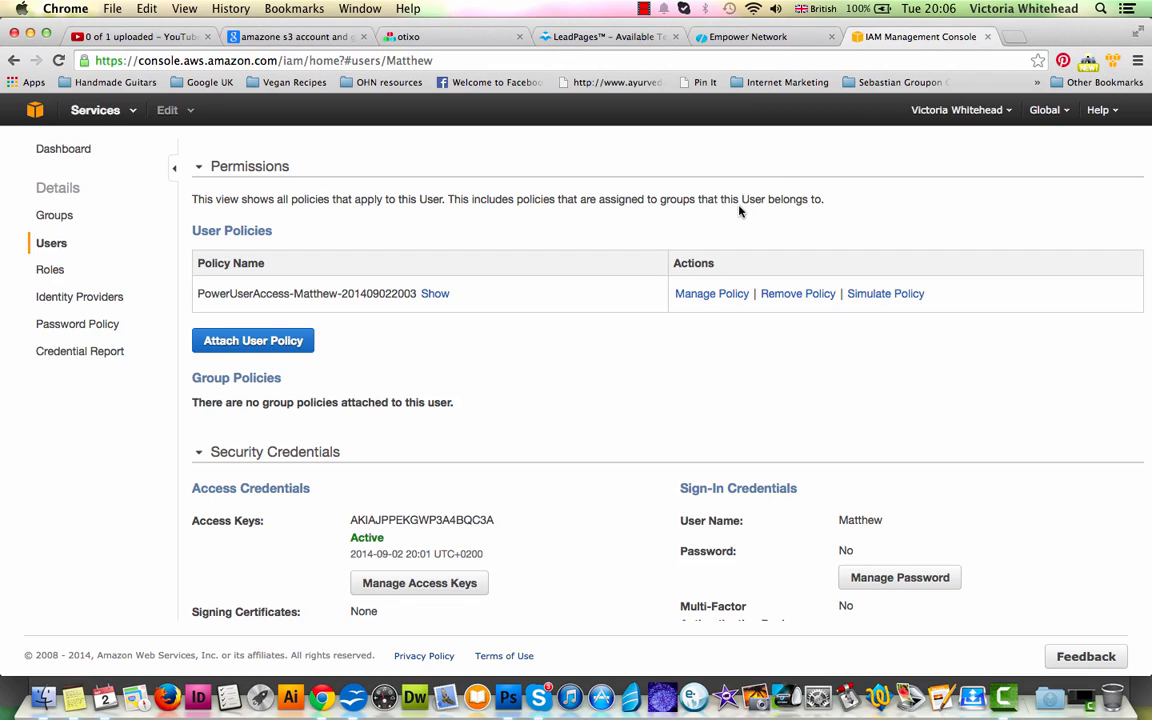
{"action": "scroll", "coordinate": [501, 285], "scroll_direction": "up", "scroll_amount": 5}
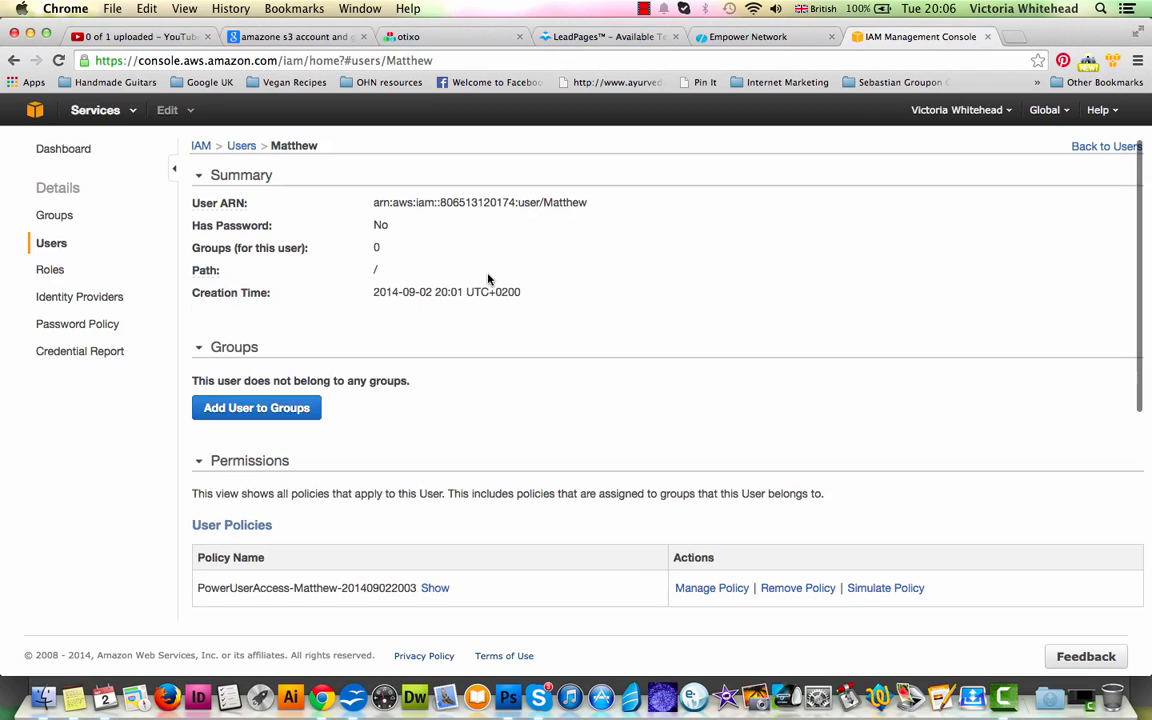
{"action": "left_click", "coordinate": [199, 146]}
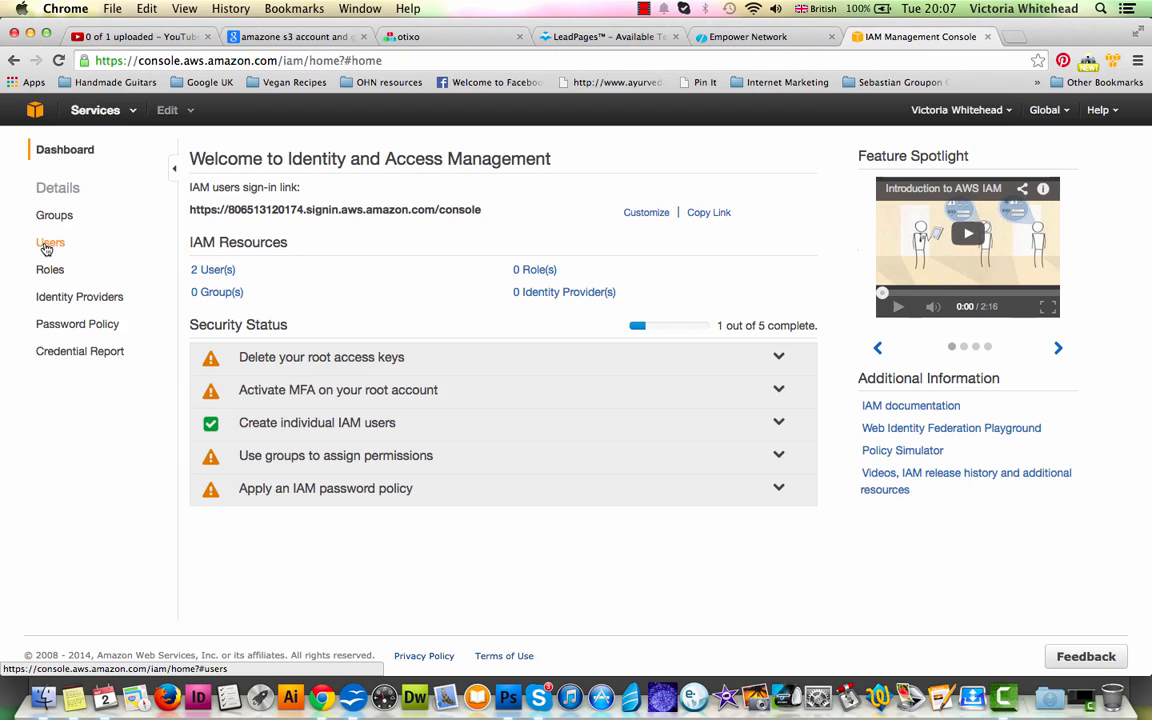
{"action": "left_click", "coordinate": [429, 39]}
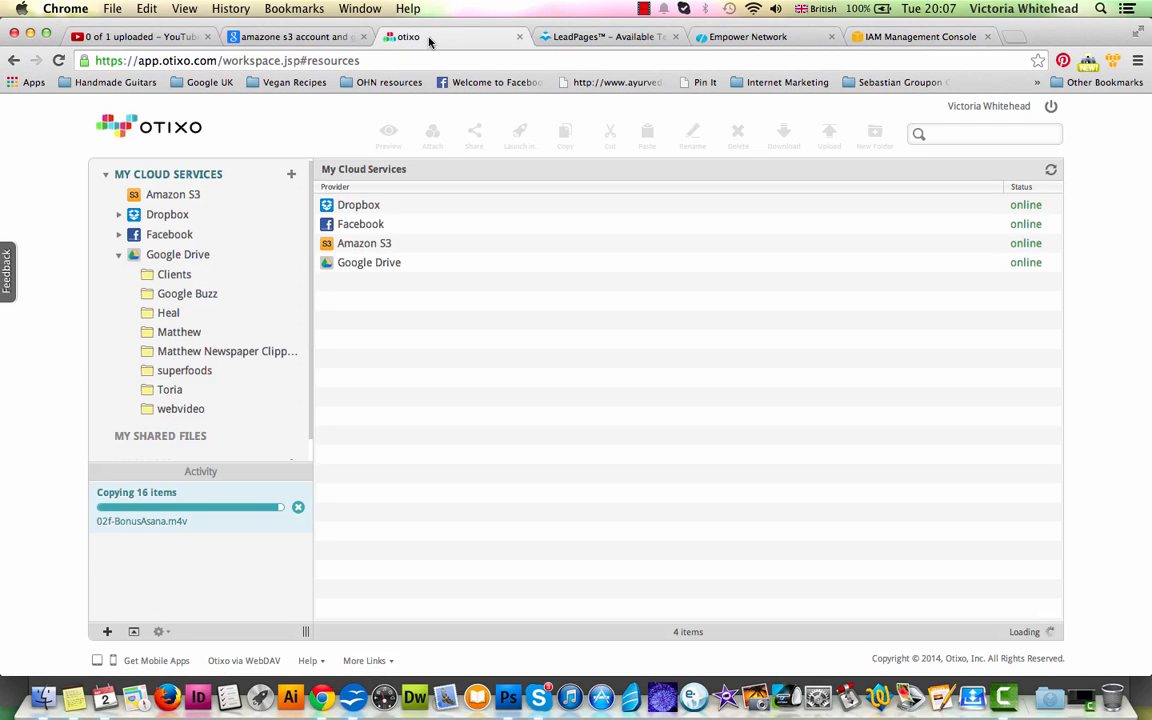
{"action": "left_click", "coordinate": [889, 40]}
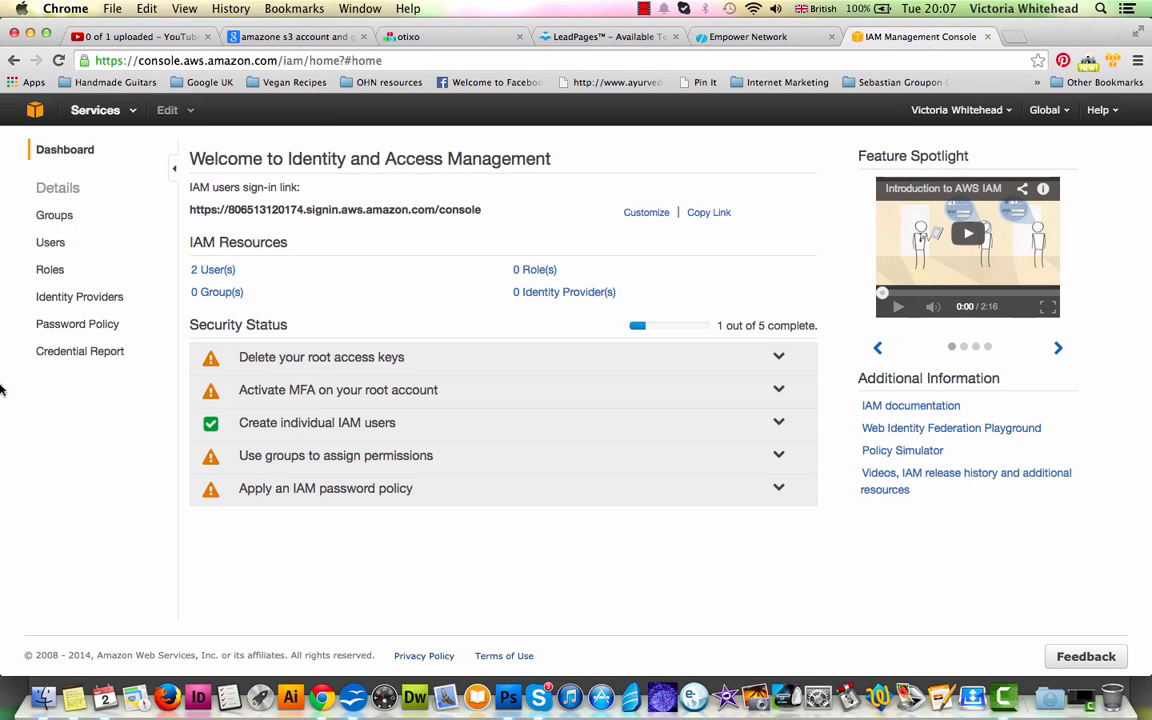
- Open the AWS account's Security Credentials page from the console home and dismiss the access notice
{"action": "left_click", "coordinate": [50, 250]}
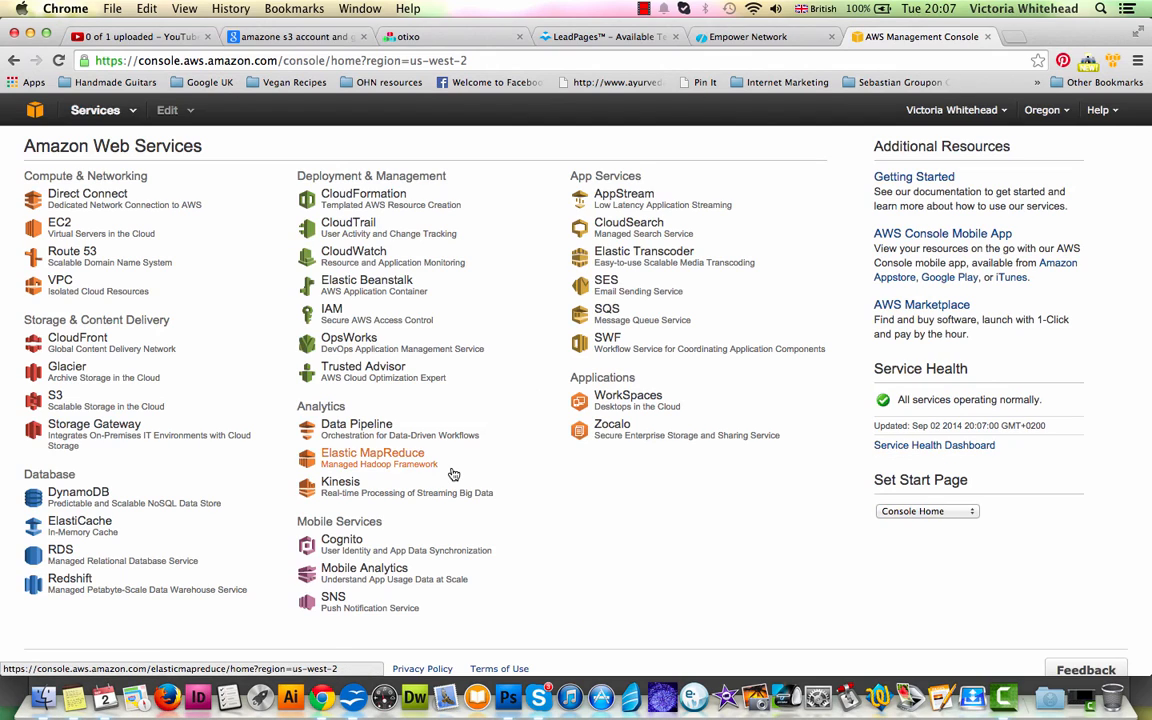
{"action": "left_click", "coordinate": [929, 114]}
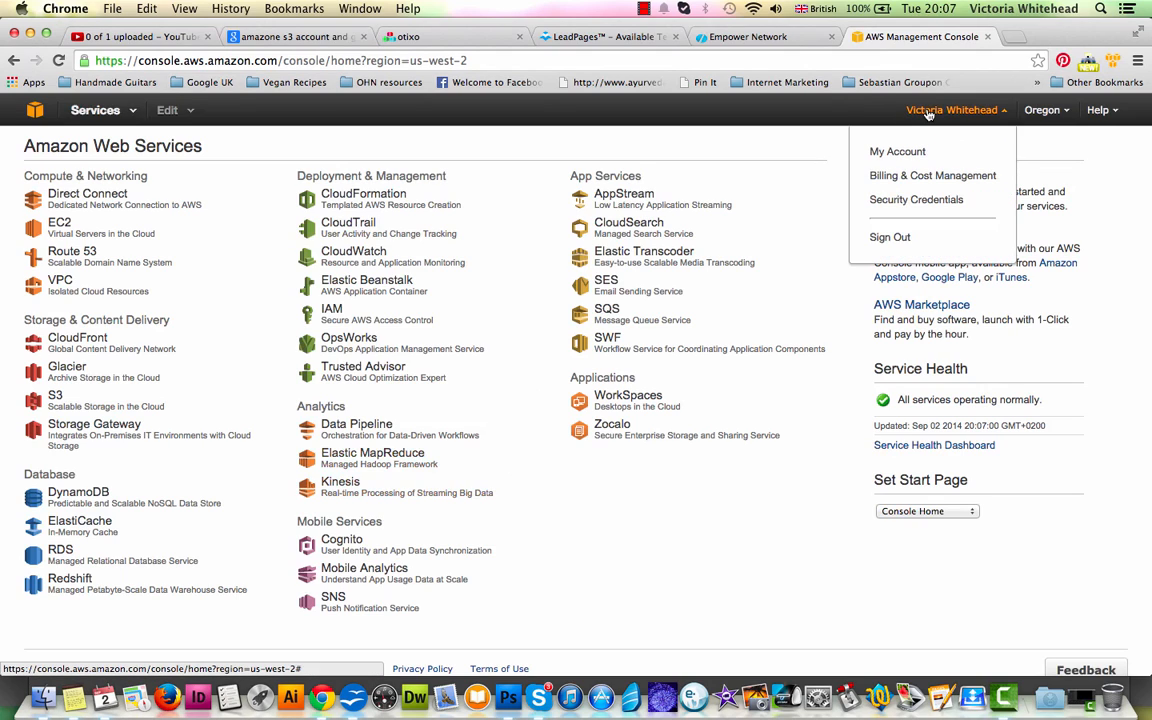
{"action": "left_click", "coordinate": [893, 203]}
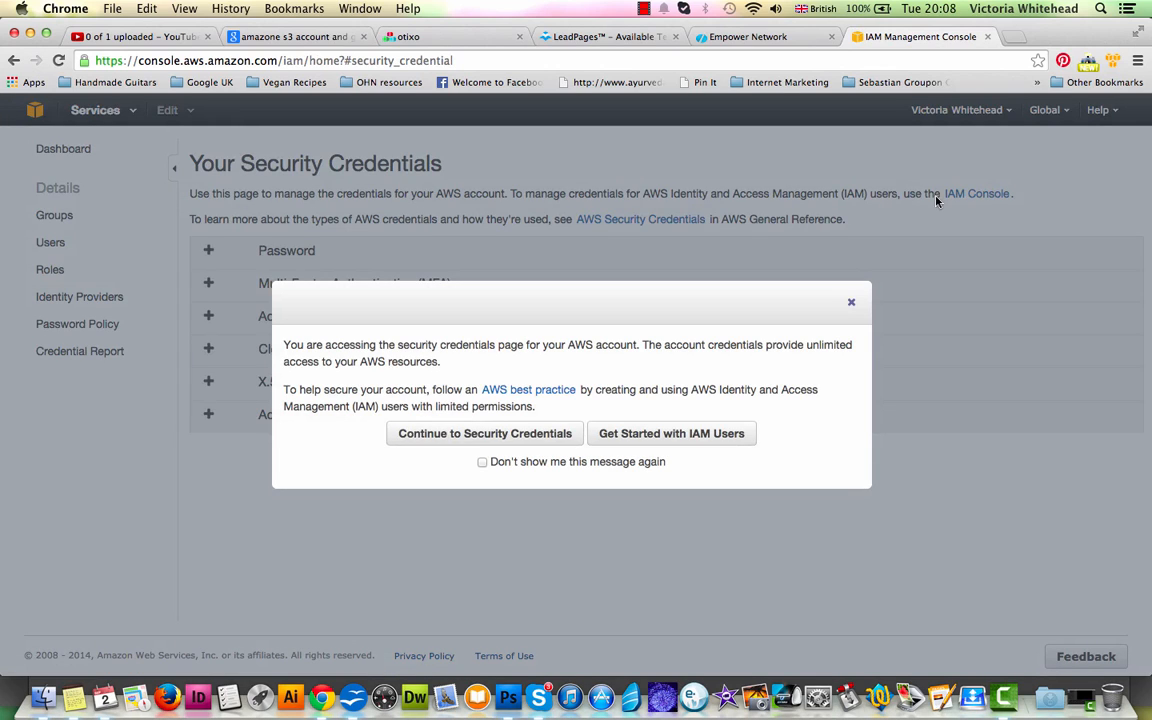
{"action": "left_click", "coordinate": [851, 302]}
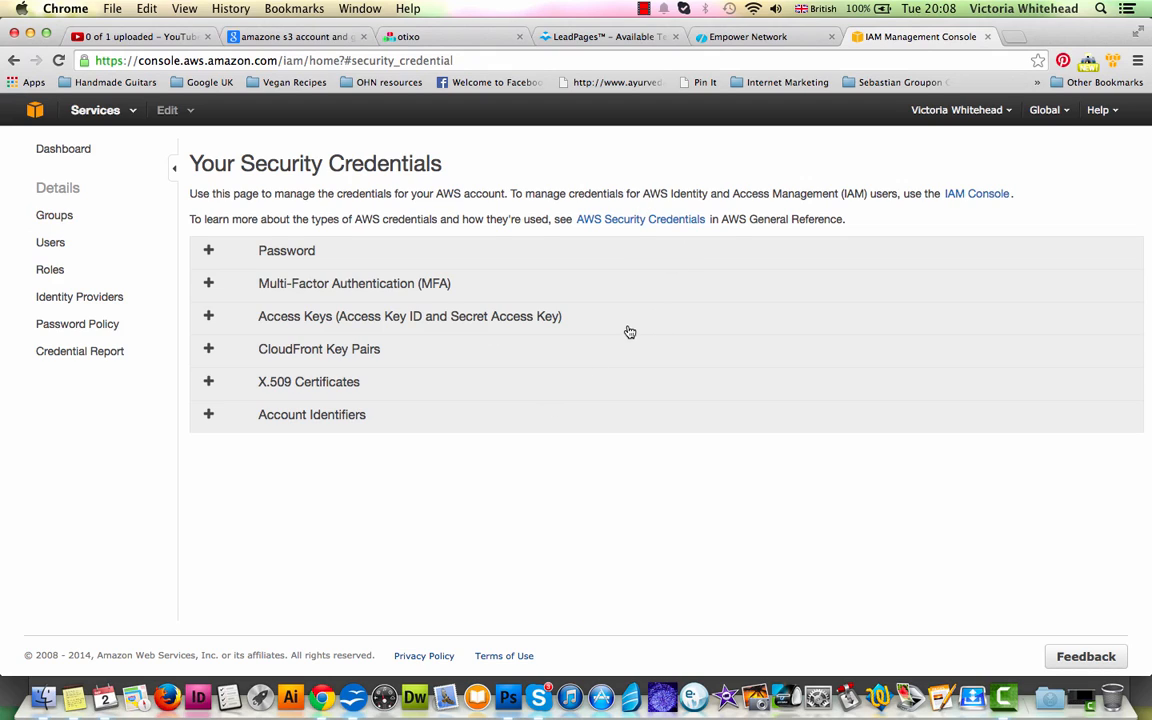
- Create one new IAM user, entering the person's first name as user name and keeping access key generation enabled
{"action": "left_click", "coordinate": [48, 244]}
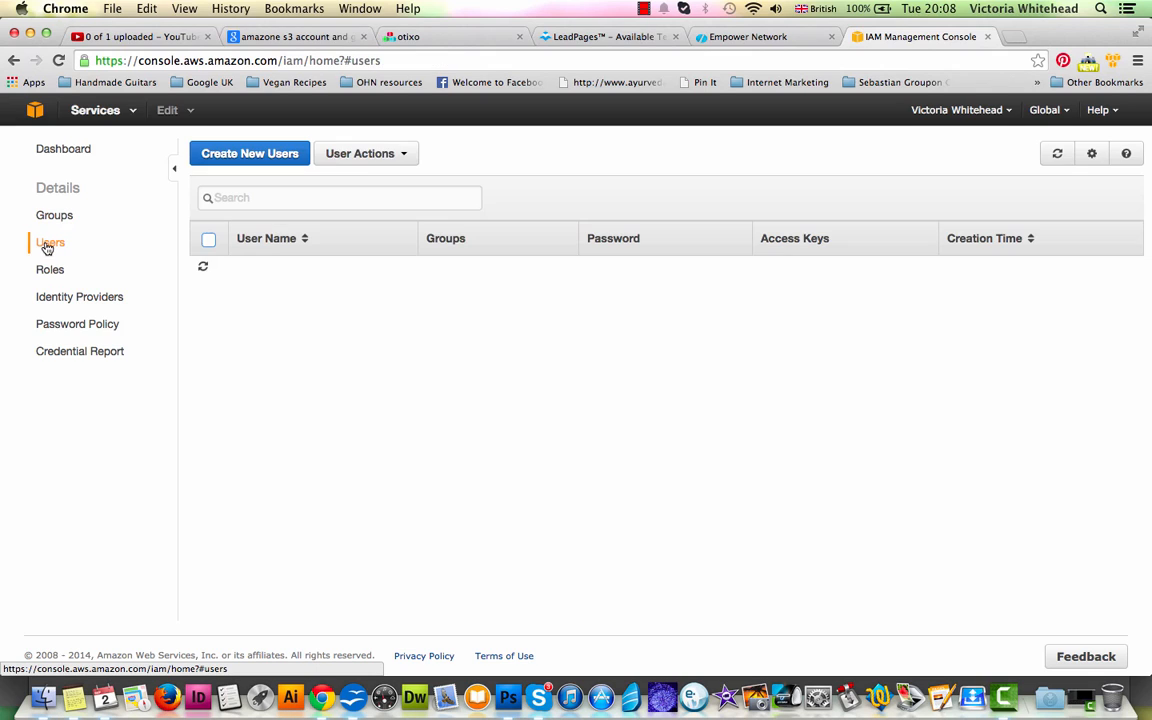
{"action": "left_click", "coordinate": [268, 160]}
{"action": "left_click", "coordinate": [297, 164]}
{"action": "type", "text": "Bob"}
{"action": "key", "text": "Tab"}
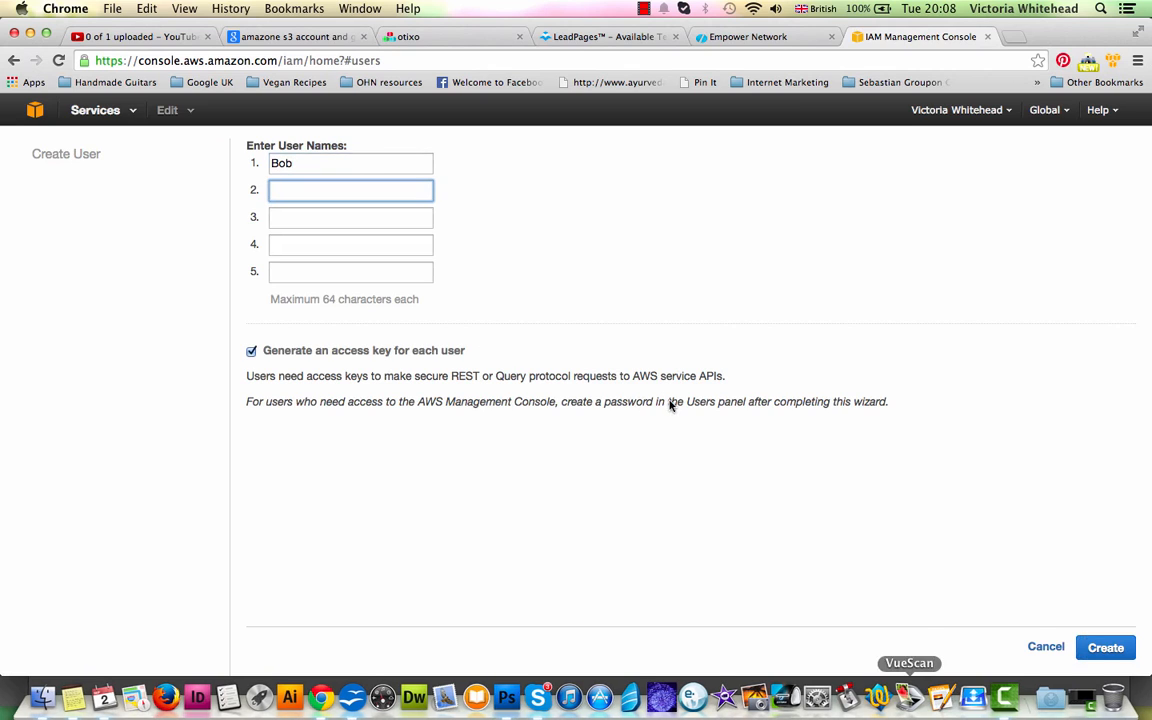
{"action": "left_click", "coordinate": [1110, 648]}
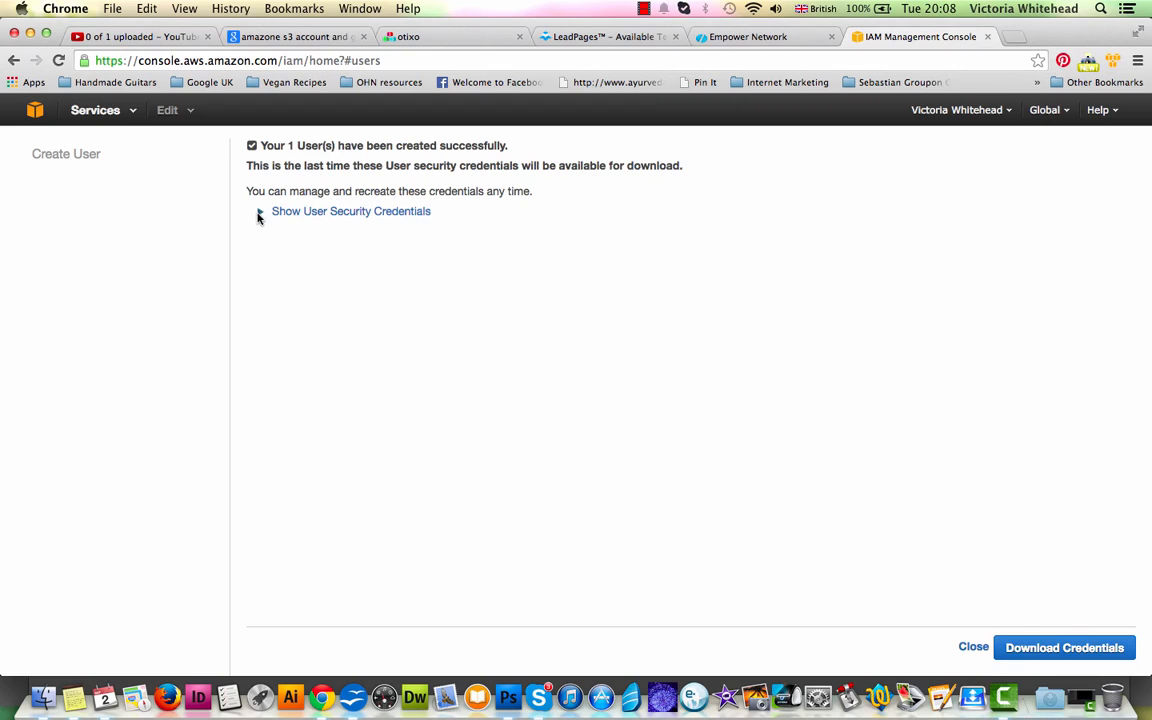
- Reveal the new user's security credentials, download them as a file and close the creation wizard
{"action": "left_click", "coordinate": [292, 213]}
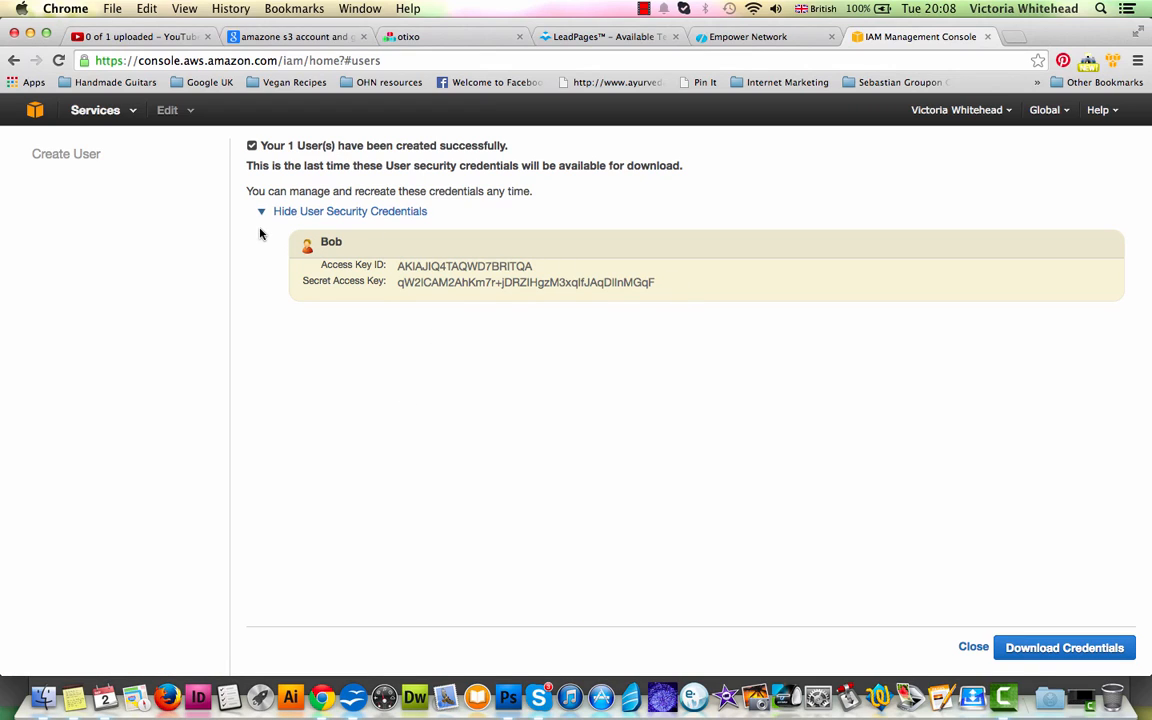
{"action": "left_click", "coordinate": [1085, 649]}
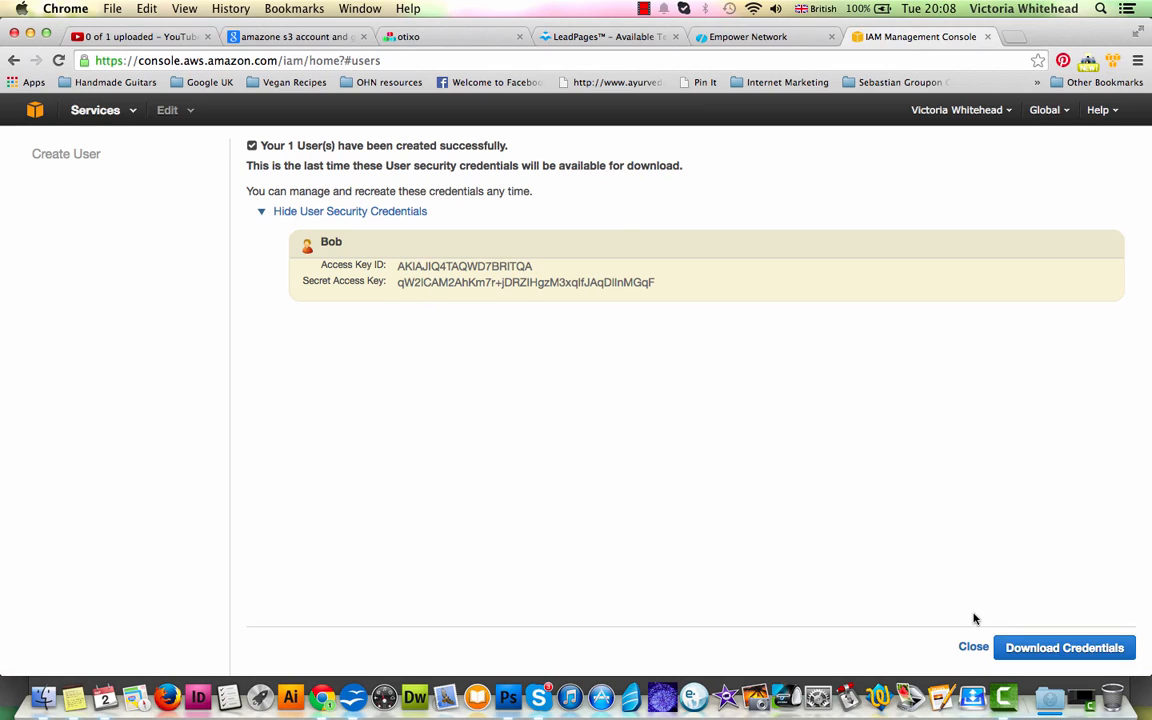
{"action": "left_click", "coordinate": [973, 647]}
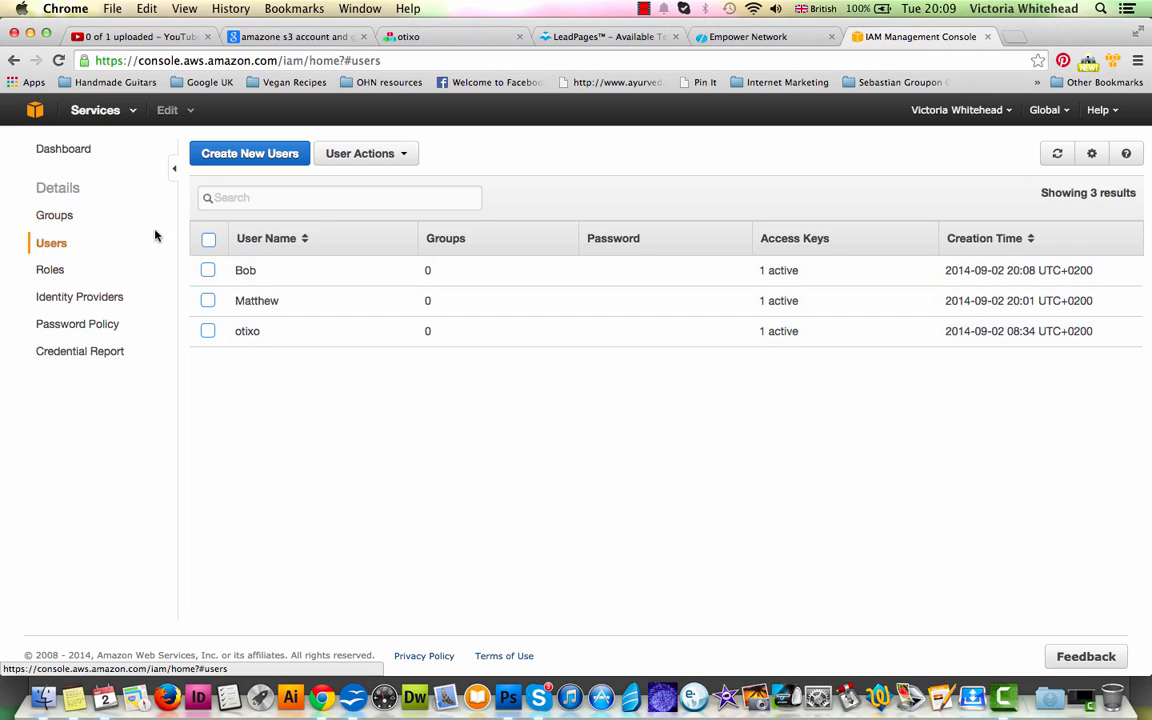
- Open the newly created user's details and start attaching a user policy under Permissions
{"action": "left_click", "coordinate": [245, 271]}
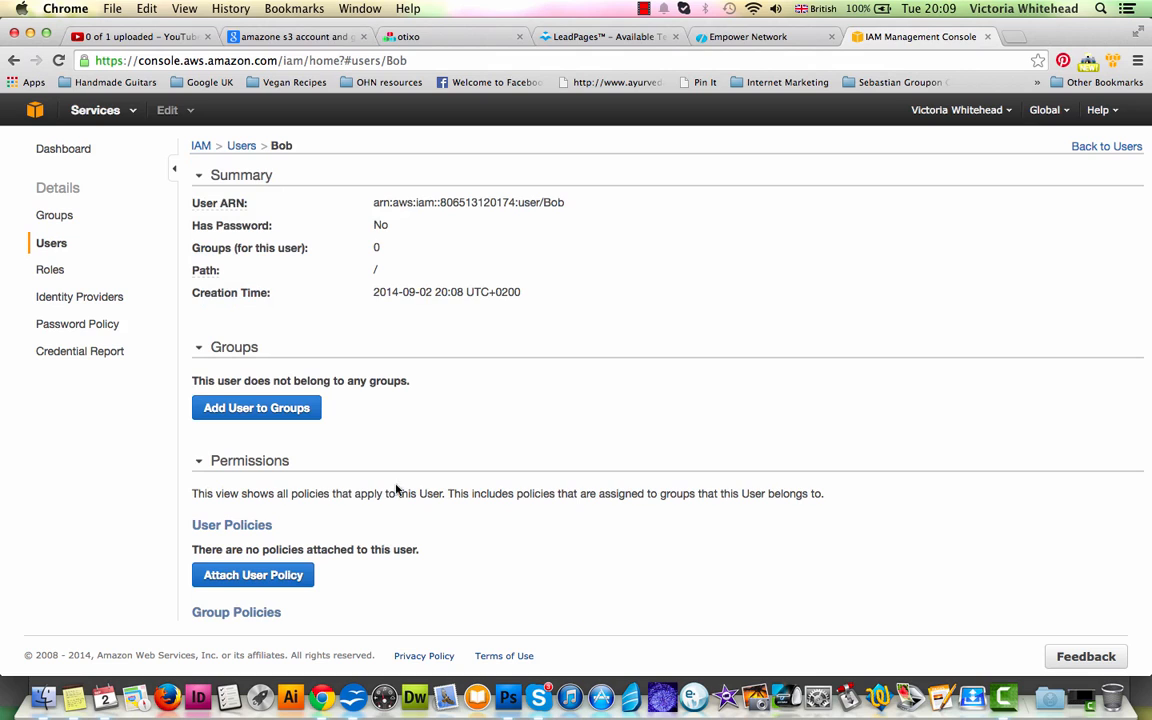
{"action": "scroll", "coordinate": [396, 484], "scroll_direction": "down", "scroll_amount": 5}
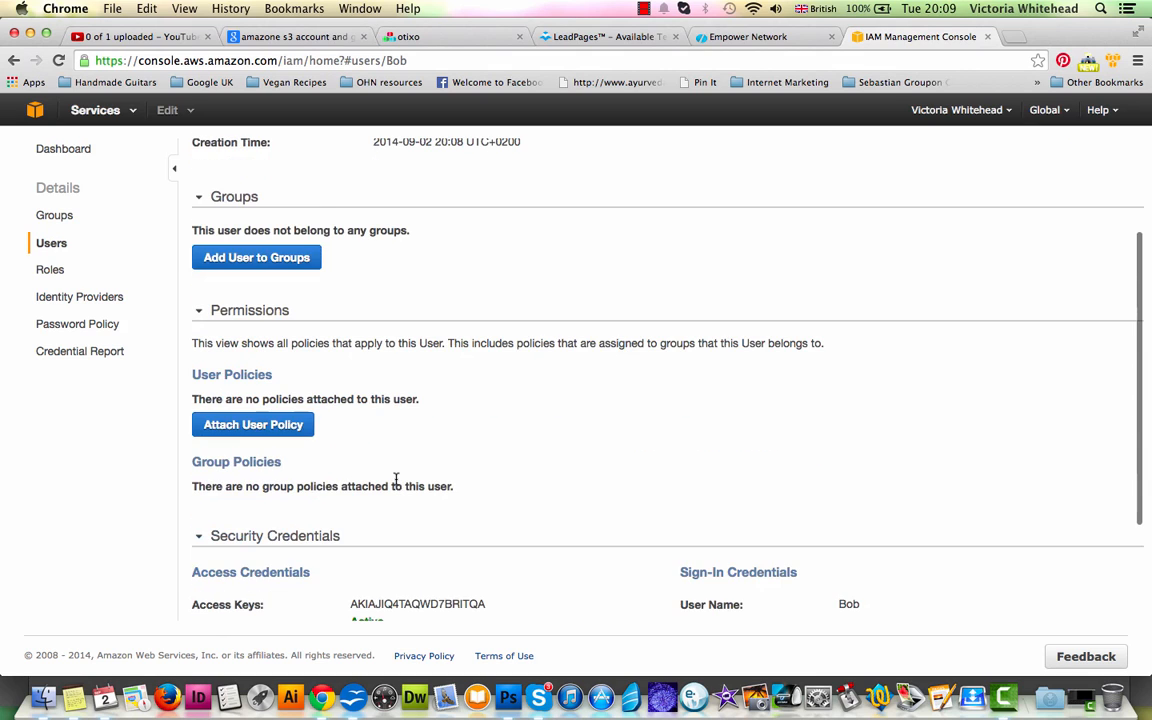
{"action": "left_click_drag", "start_coordinate": [213, 236], "coordinate": [283, 240]}
{"action": "left_click", "coordinate": [355, 319]}
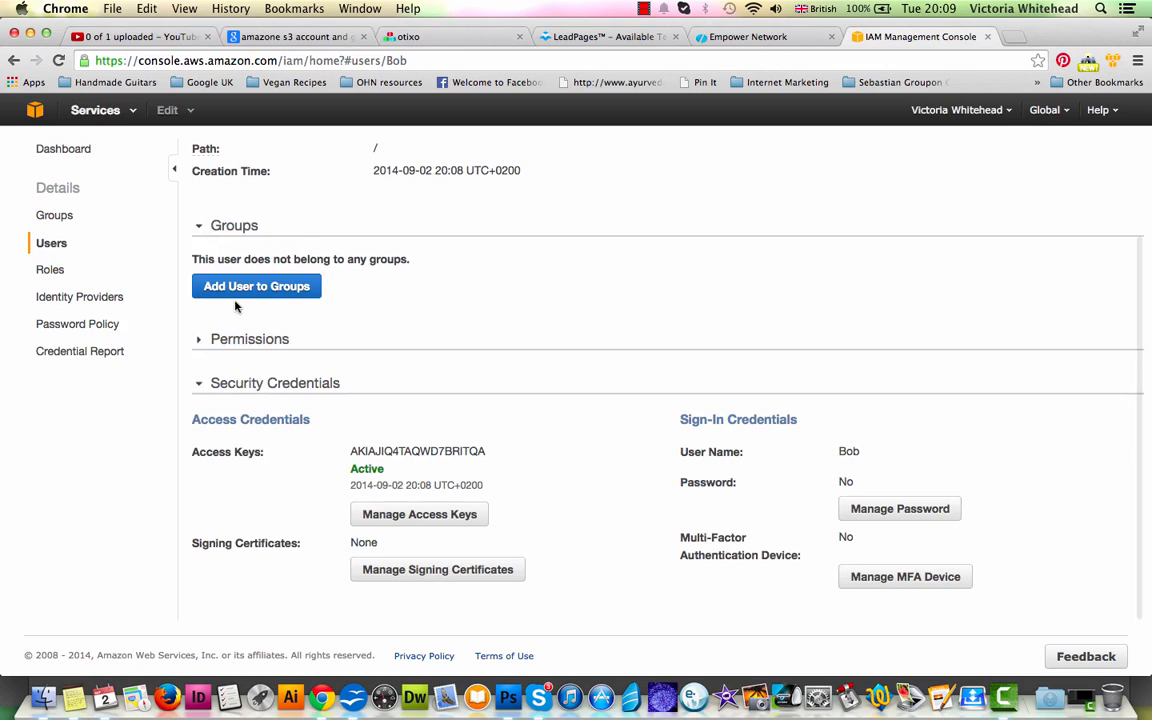
{"action": "scroll", "coordinate": [427, 319], "scroll_direction": "up", "scroll_amount": 3}
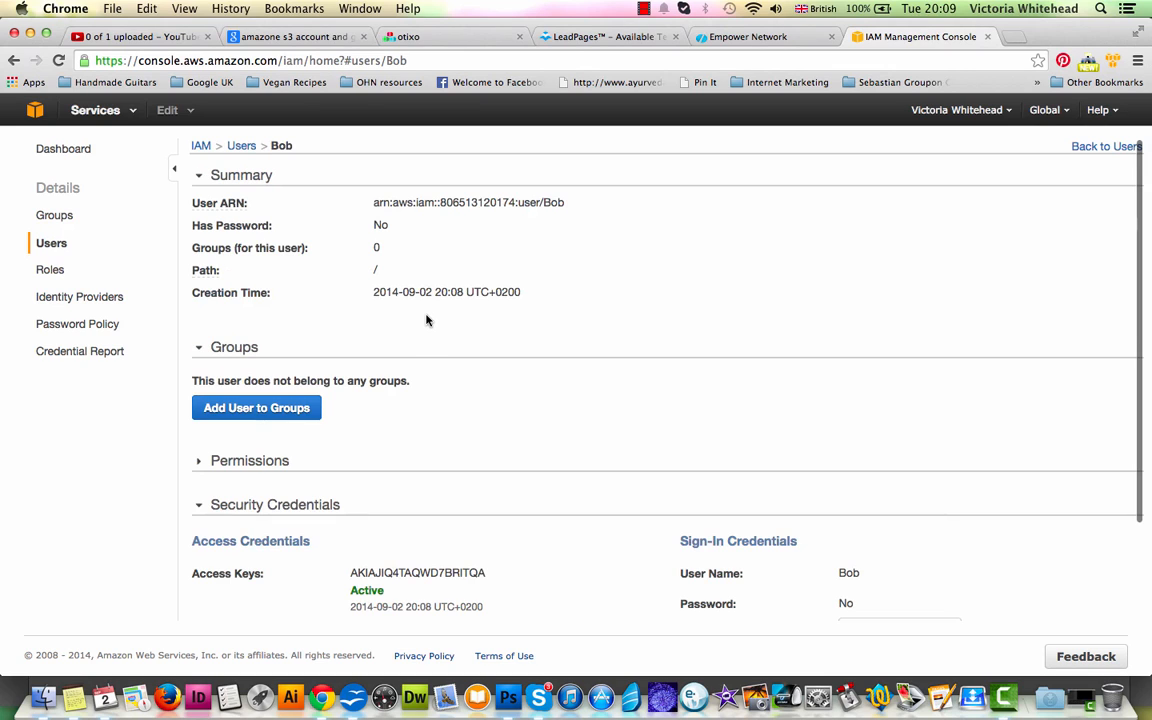
{"action": "scroll", "coordinate": [426, 320], "scroll_direction": "down", "scroll_amount": 3}
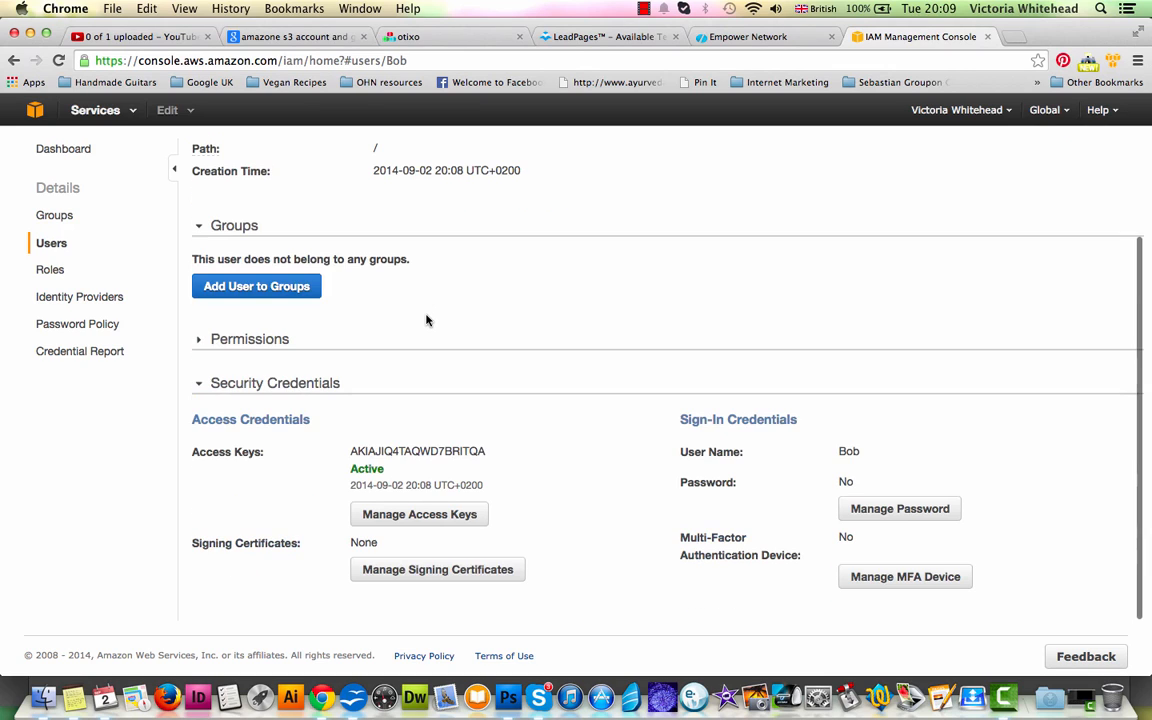
{"action": "left_click", "coordinate": [199, 341]}
{"action": "left_click", "coordinate": [226, 453]}
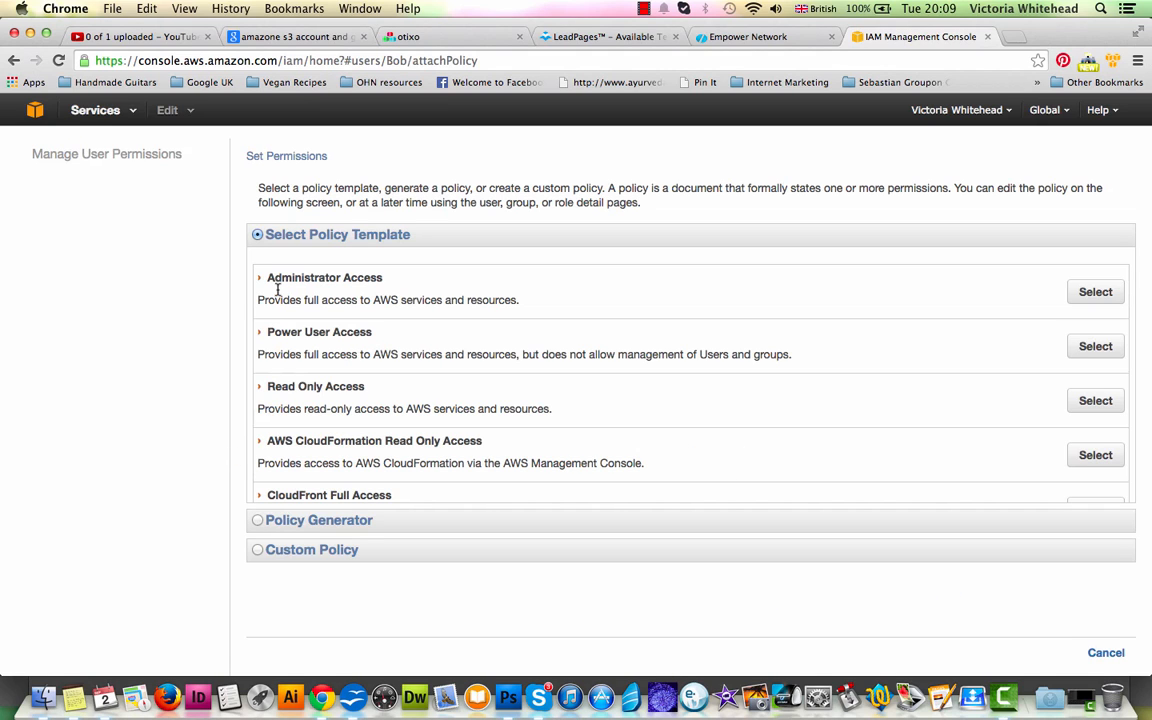
- Choose the Power User Access policy template for the new user and apply the policy
{"action": "left_click_drag", "start_coordinate": [262, 300], "coordinate": [495, 308]}
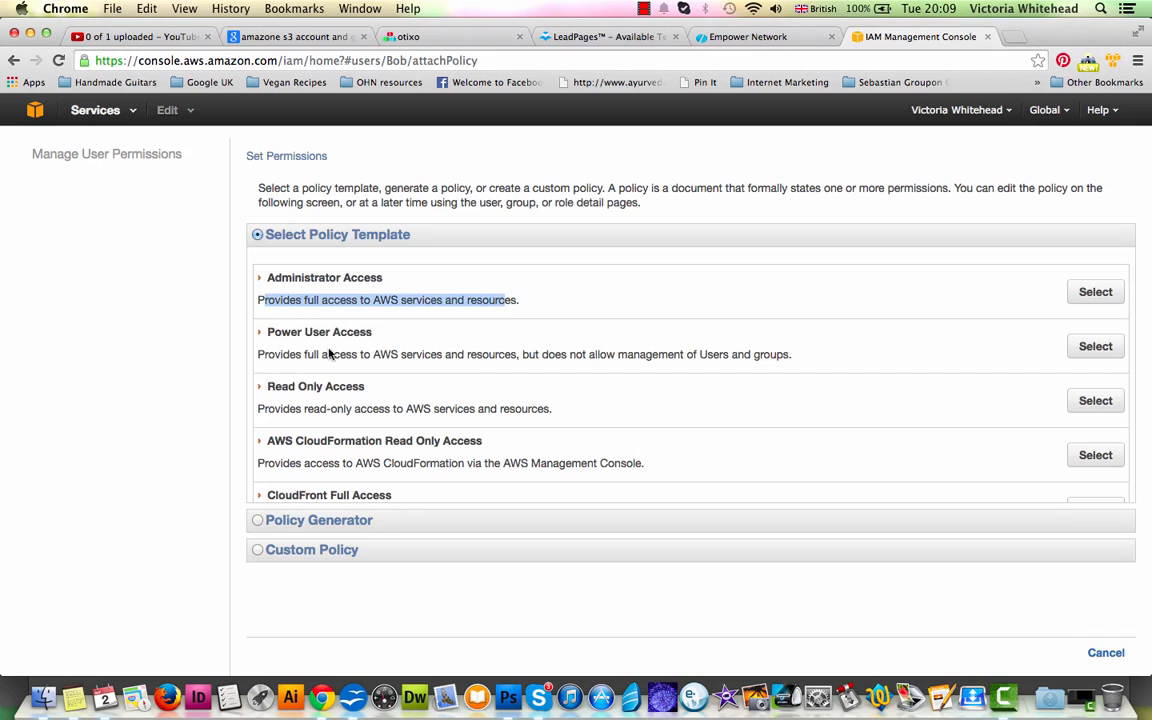
{"action": "left_click", "coordinate": [260, 354]}
{"action": "left_click_drag", "start_coordinate": [260, 354], "coordinate": [828, 360]}
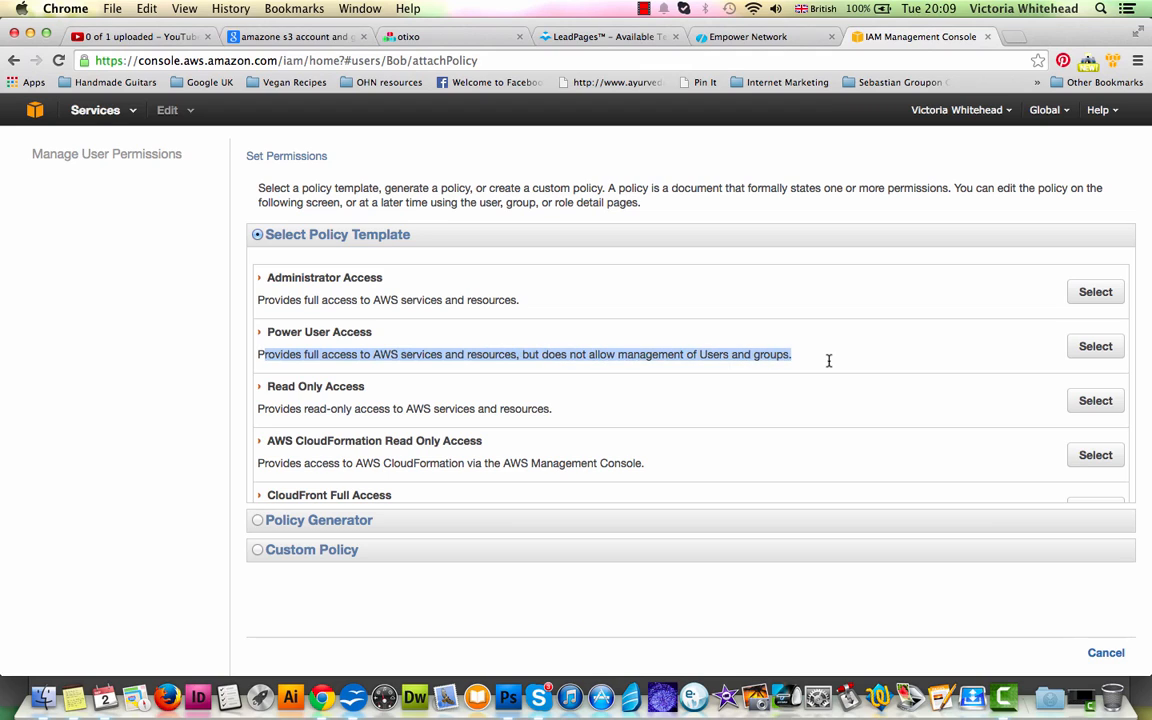
{"action": "left_click", "coordinate": [1095, 348]}
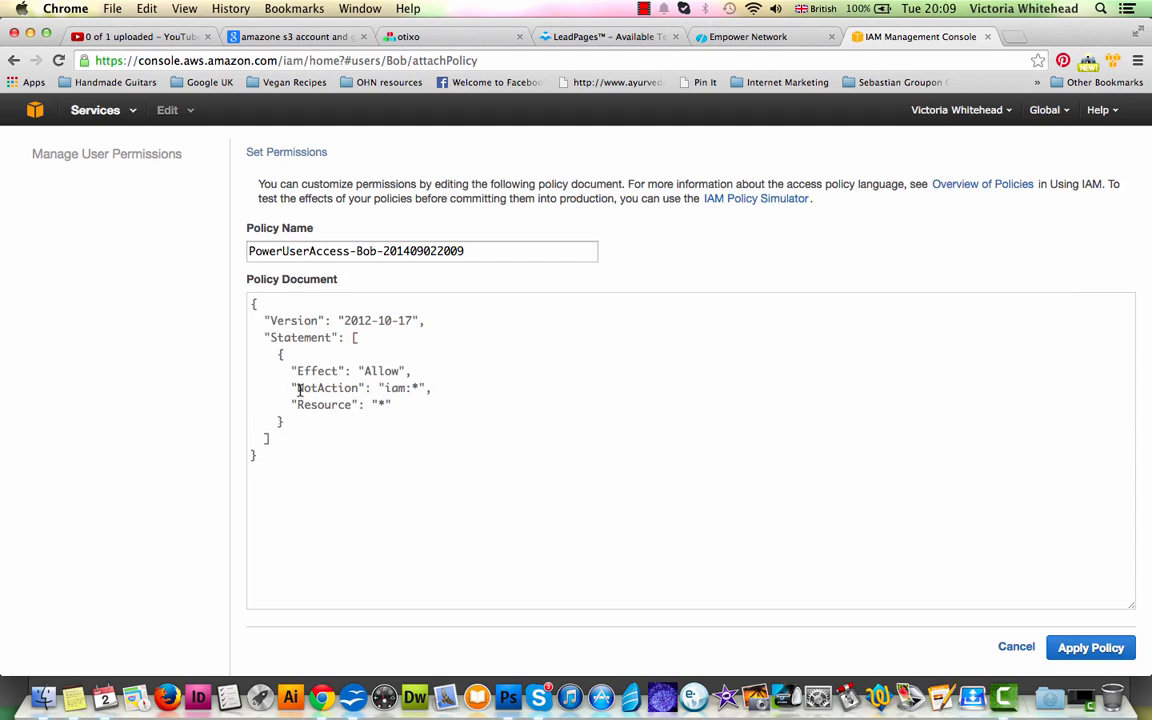
{"action": "left_click", "coordinate": [1093, 649]}
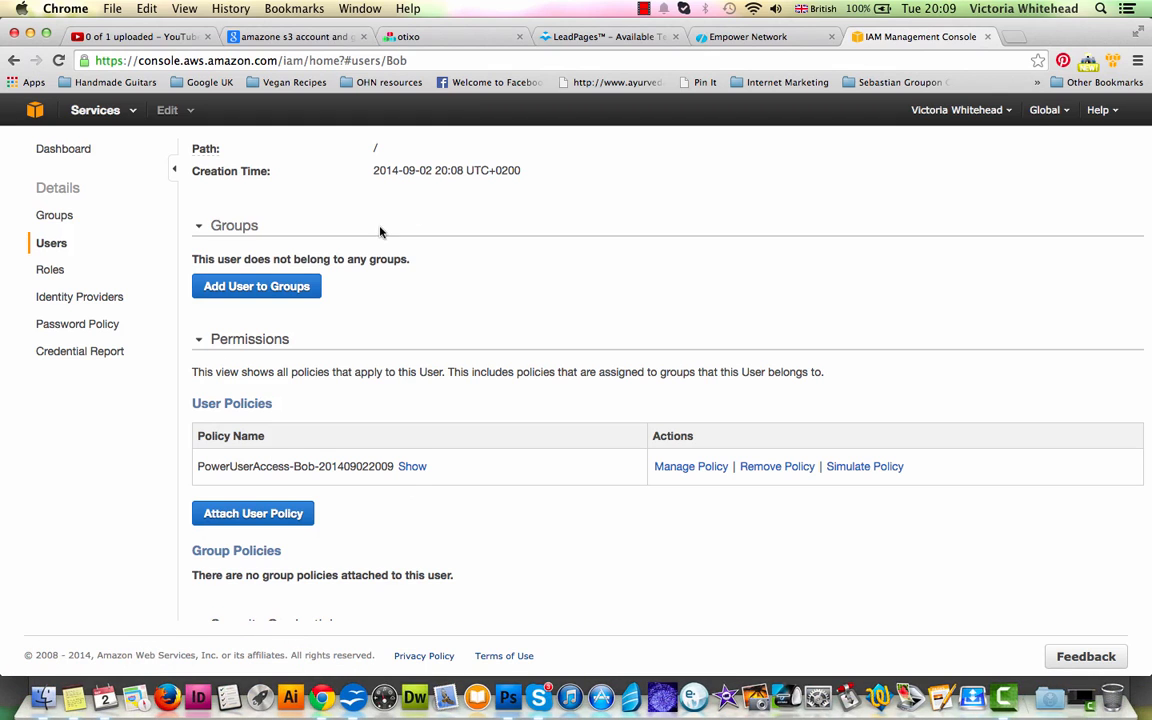
- Open Notes, examine the saved access key ID and secret access key, and put the window away
{"action": "left_click", "coordinate": [83, 693]}
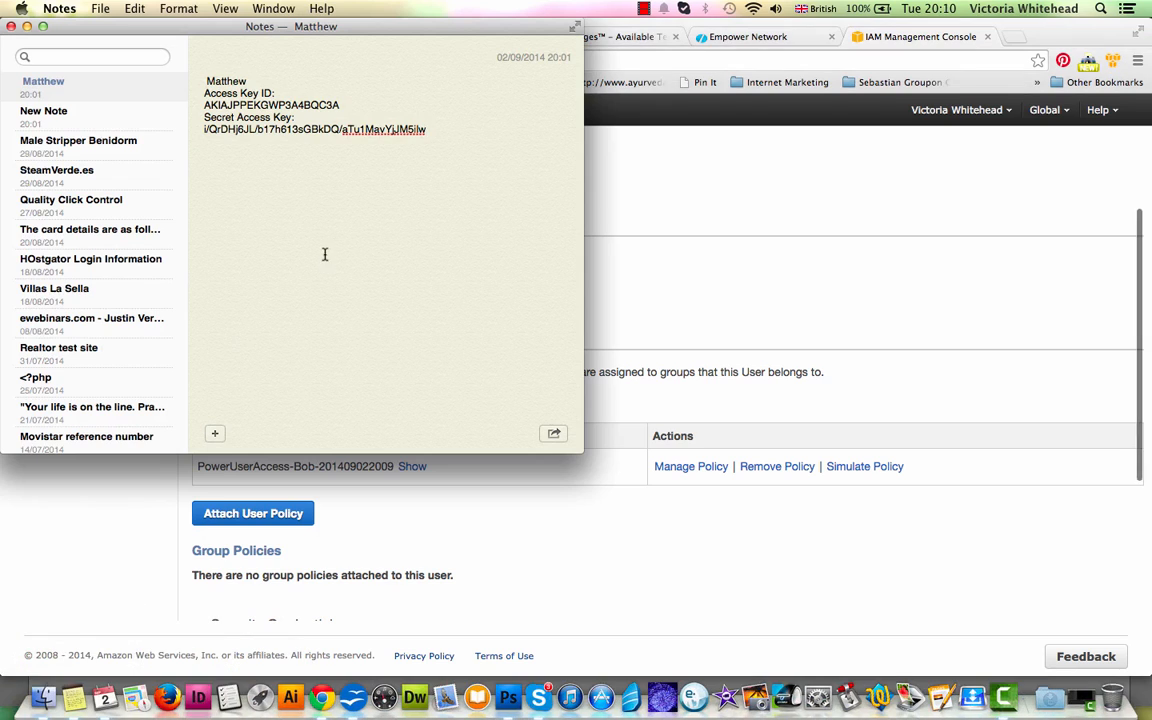
{"action": "double_click", "coordinate": [240, 105]}
{"action": "left_click_drag", "start_coordinate": [426, 129], "coordinate": [204, 129]}
{"action": "left_click", "coordinate": [27, 26]}
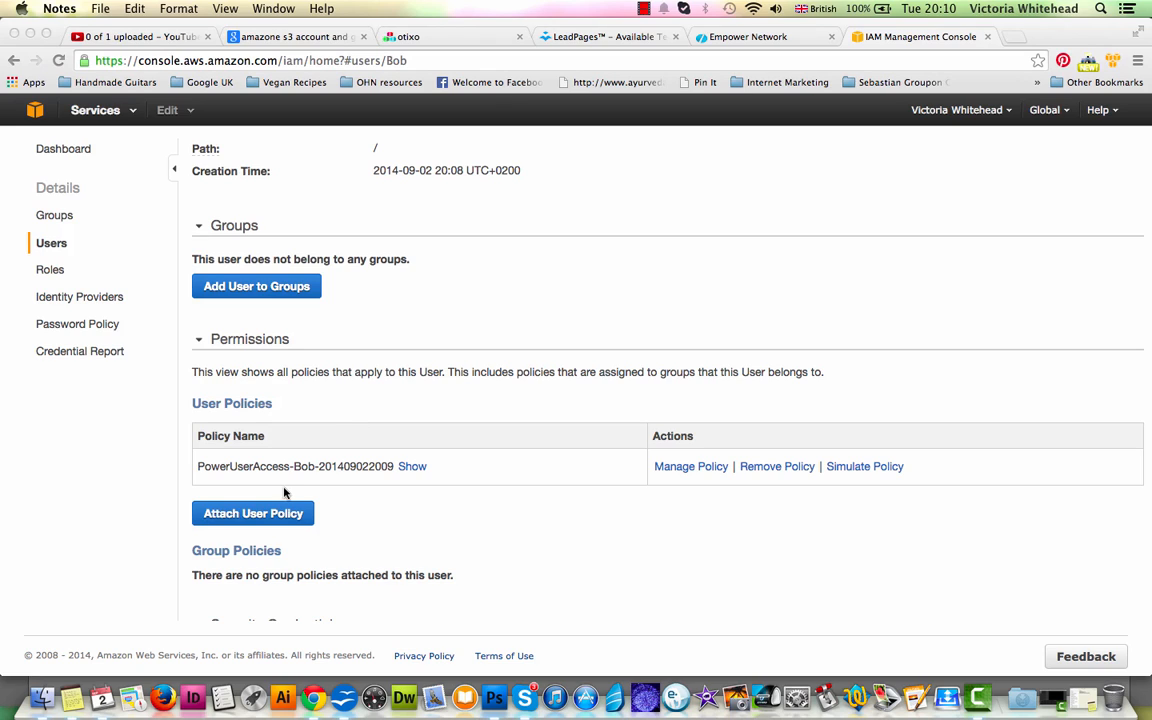
- Return to the IAM console in Chrome and open the list of users
{"action": "left_click", "coordinate": [438, 400]}
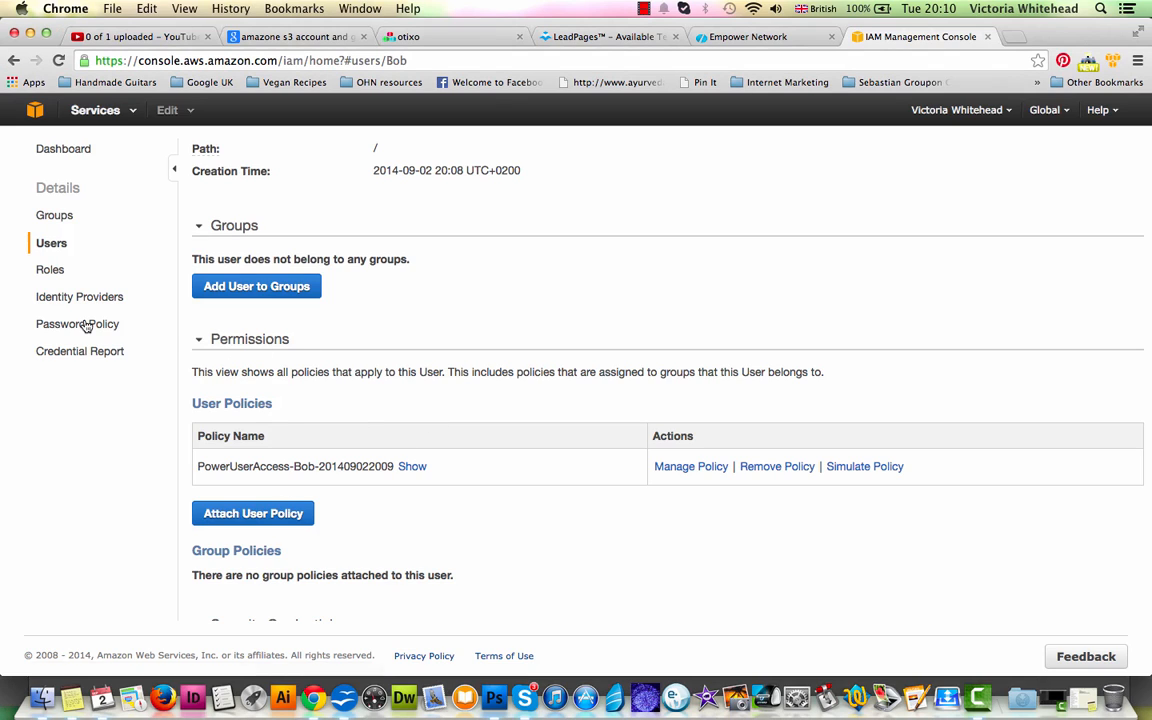
{"action": "left_click", "coordinate": [56, 245]}
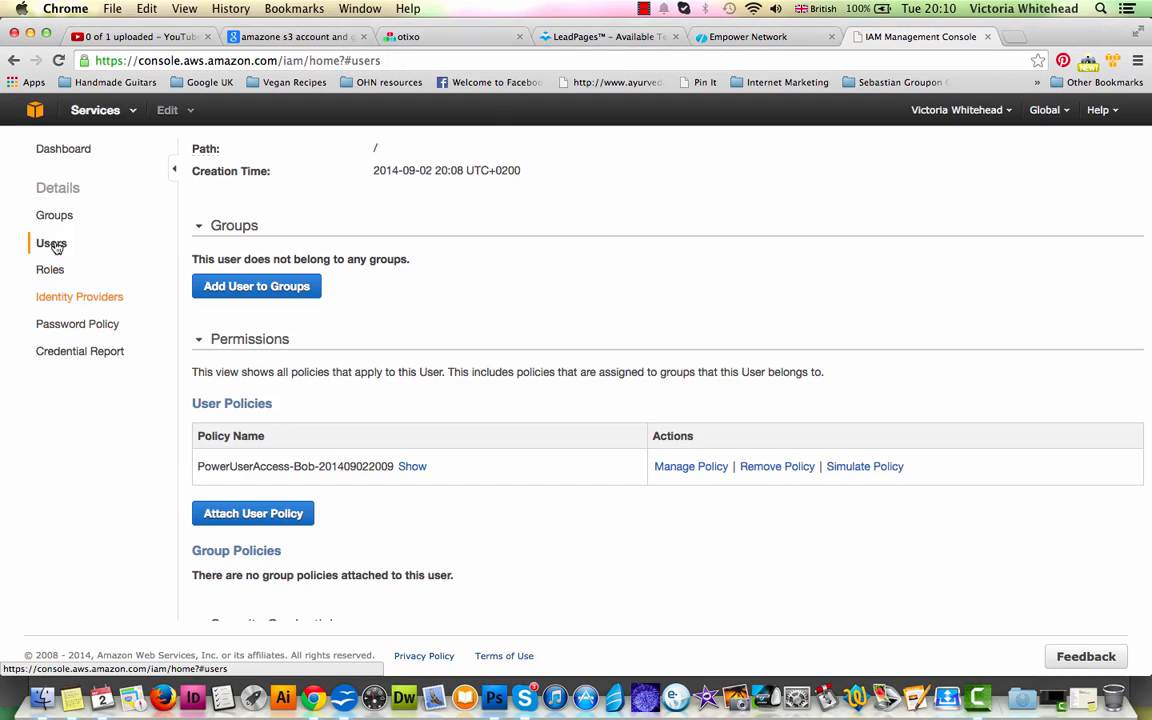